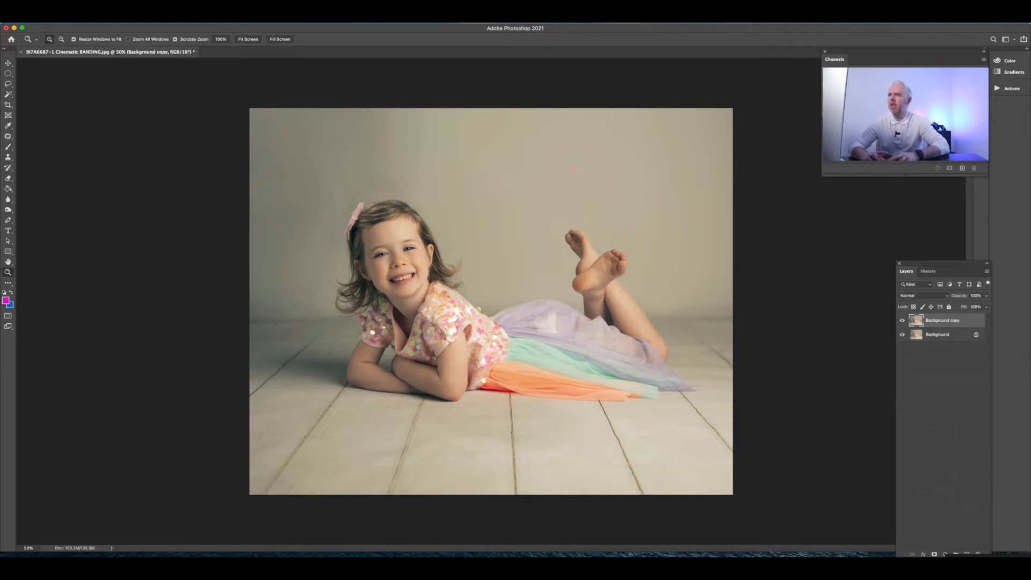
Set the image's color depth to 16 bits per channel.
left_click(99, 16)
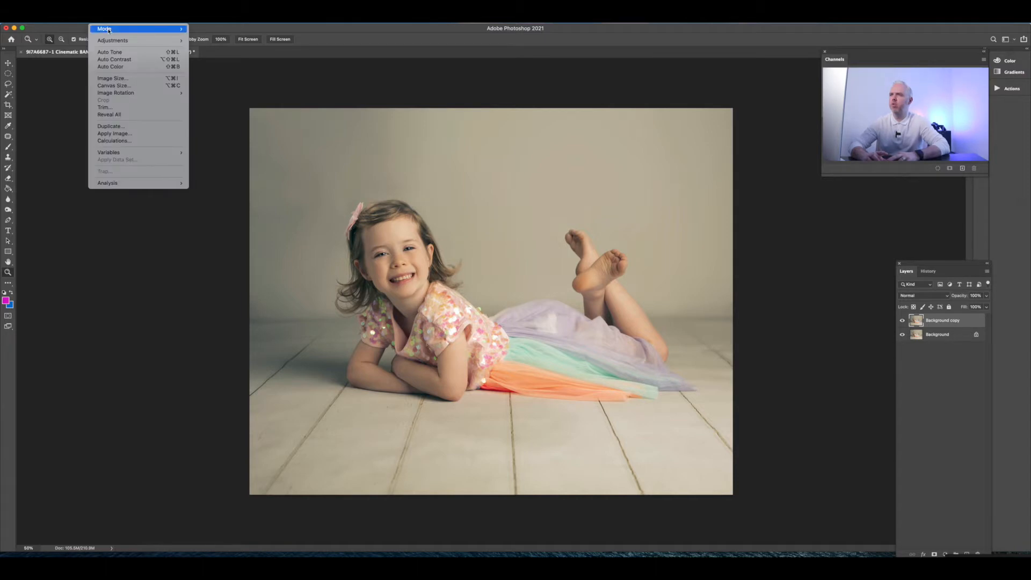
mouse_move(134, 29)
left_click(218, 91)
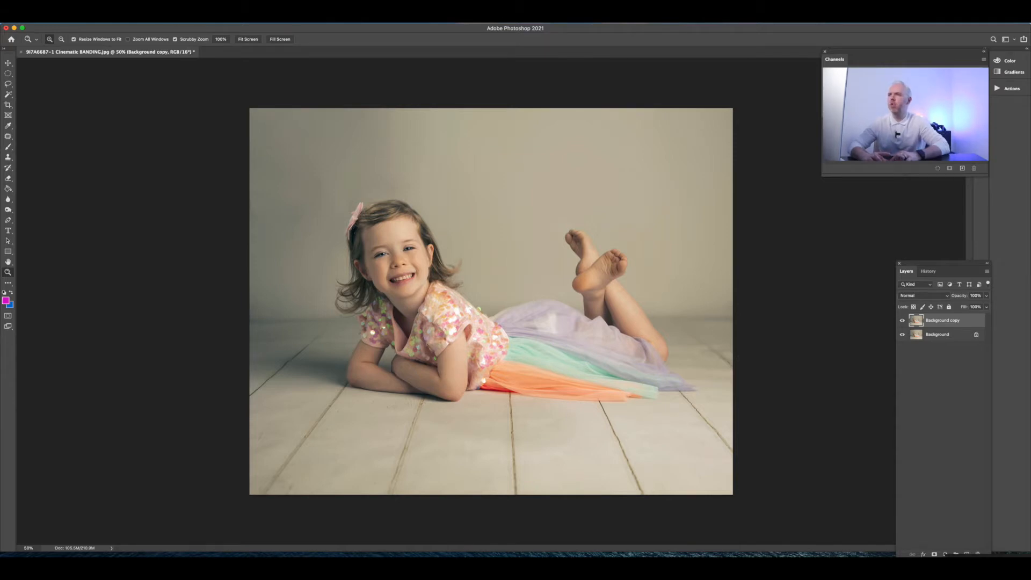
Try uniform monochromatic noise at 14.21% on the Background copy layer.
left_click(189, 16)
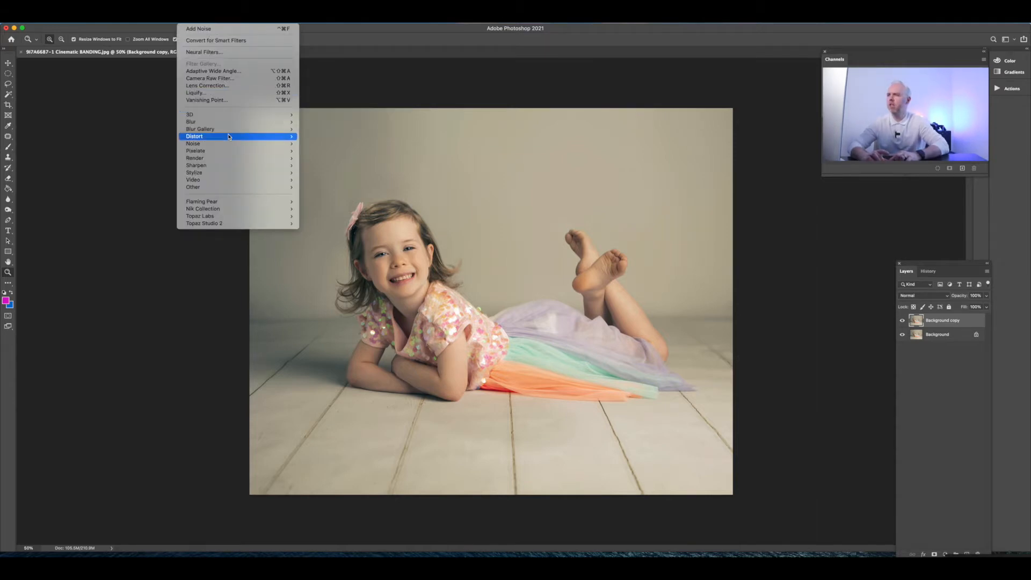
mouse_move(243, 131)
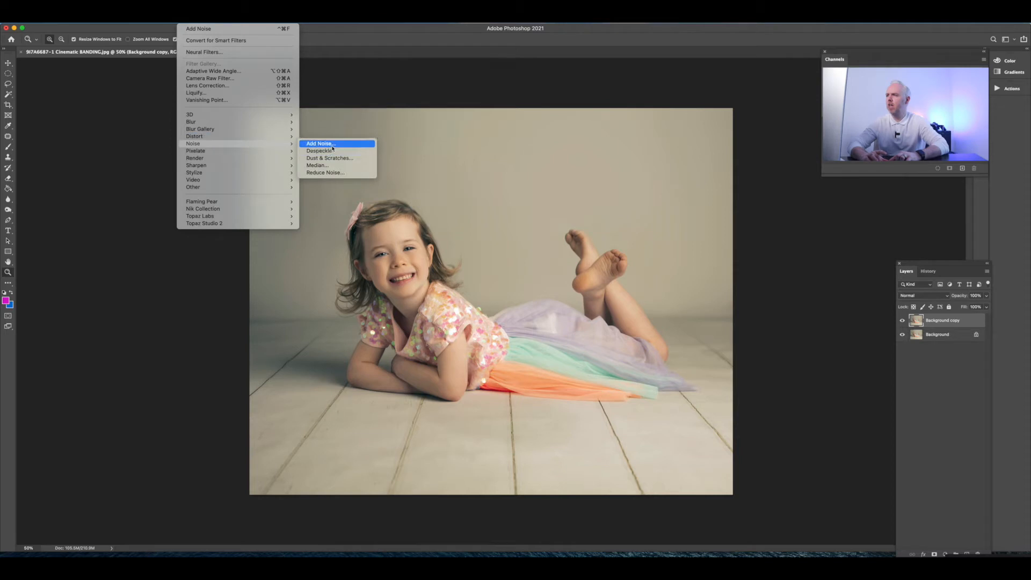
left_click(332, 145)
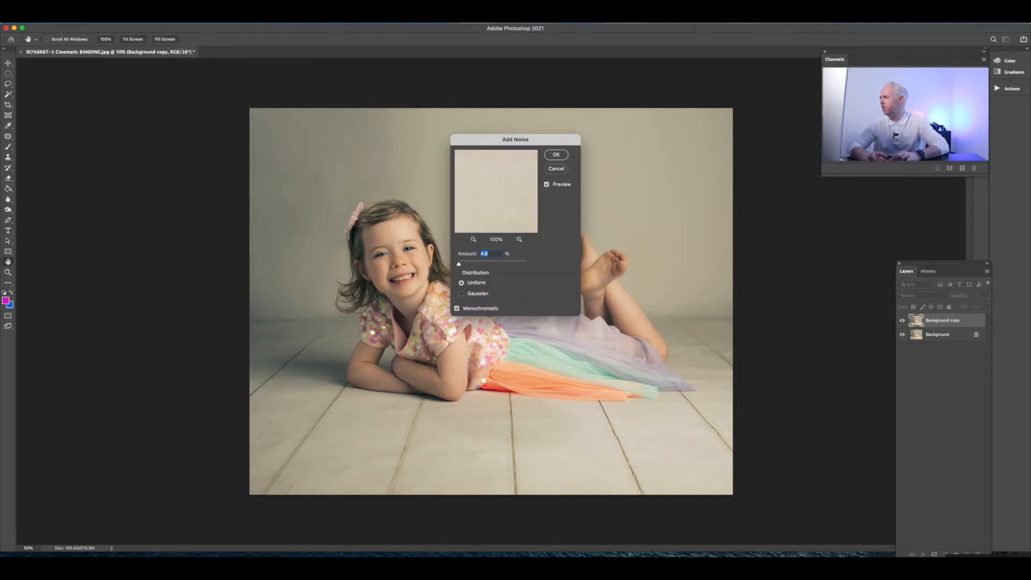
left_click_drag(460, 264, 461, 265)
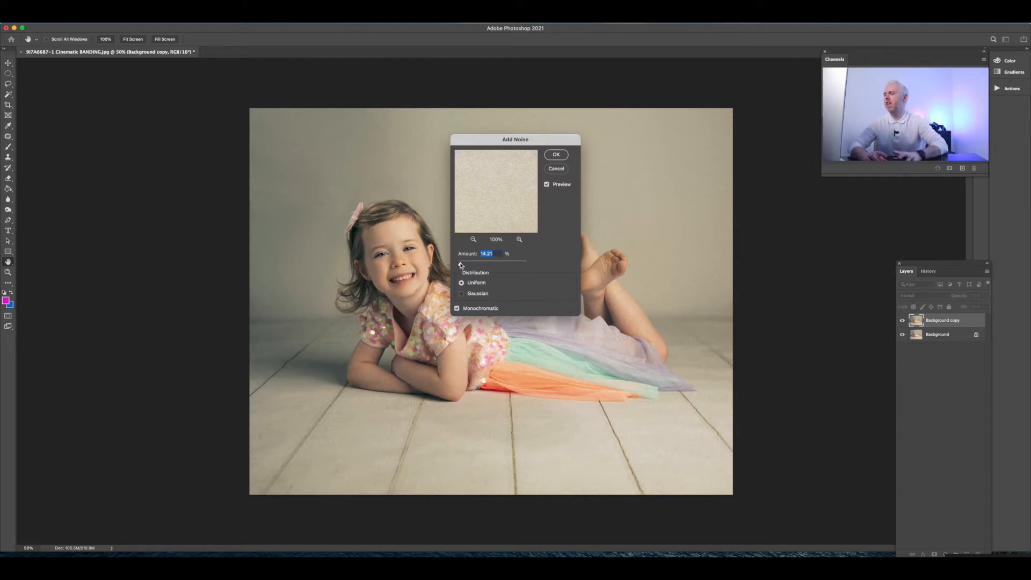
key("Return")
key("z")
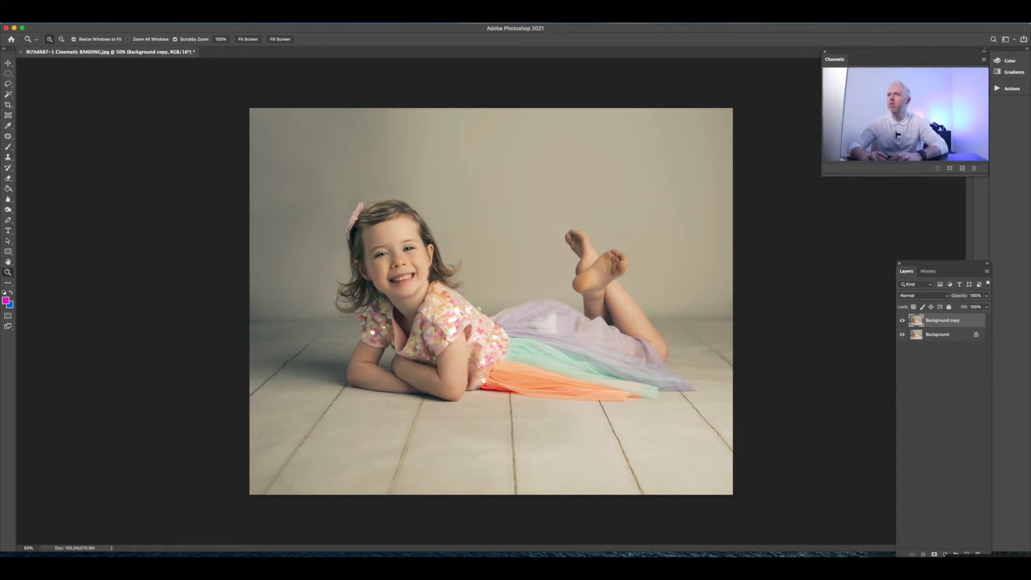
Apply a Surface Blur to the Background copy layer with a radius of about 45 pixels and a threshold of 17 levels.
left_click(185, 22)
mouse_move(219, 141)
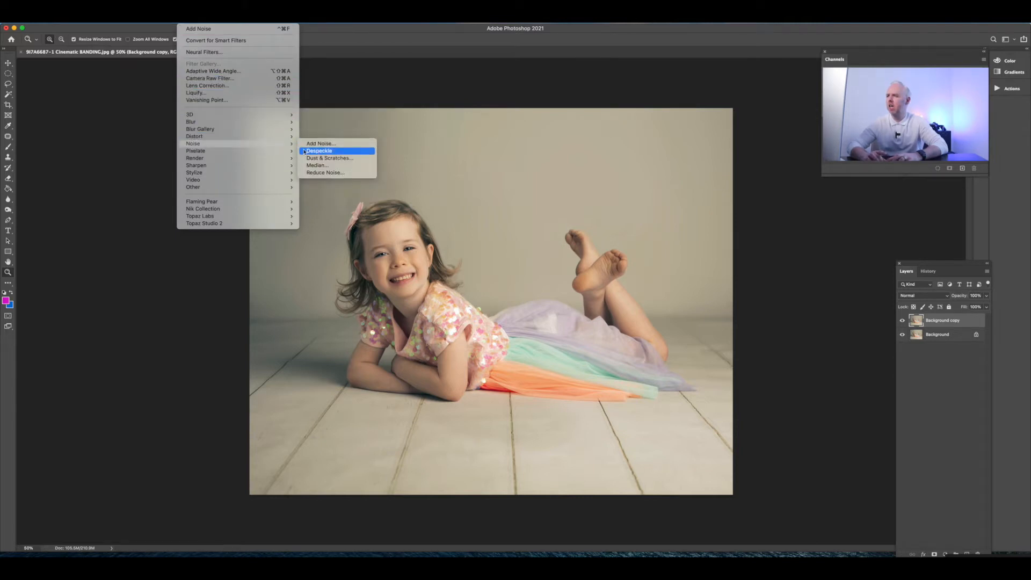
mouse_move(279, 122)
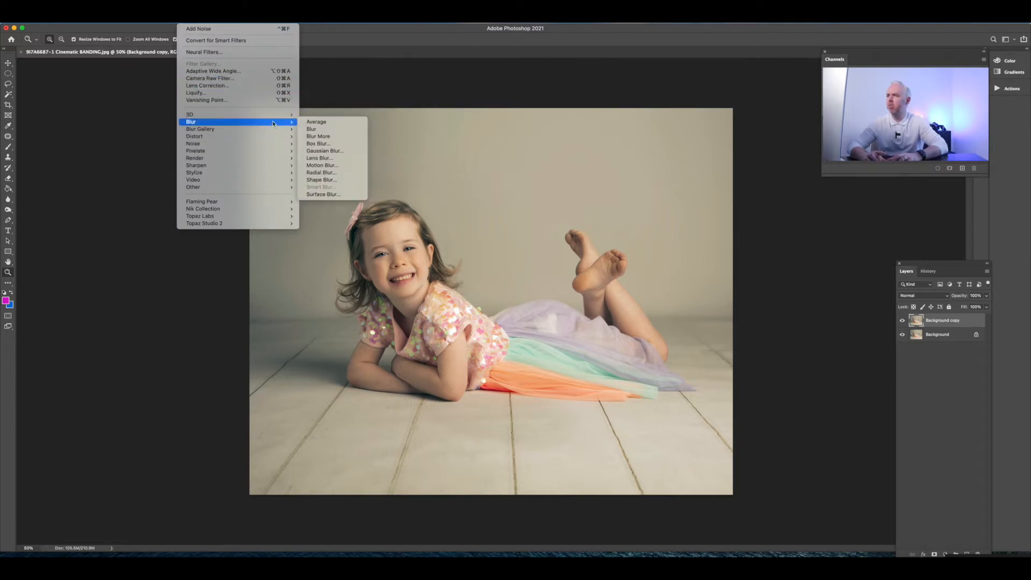
left_click(319, 194)
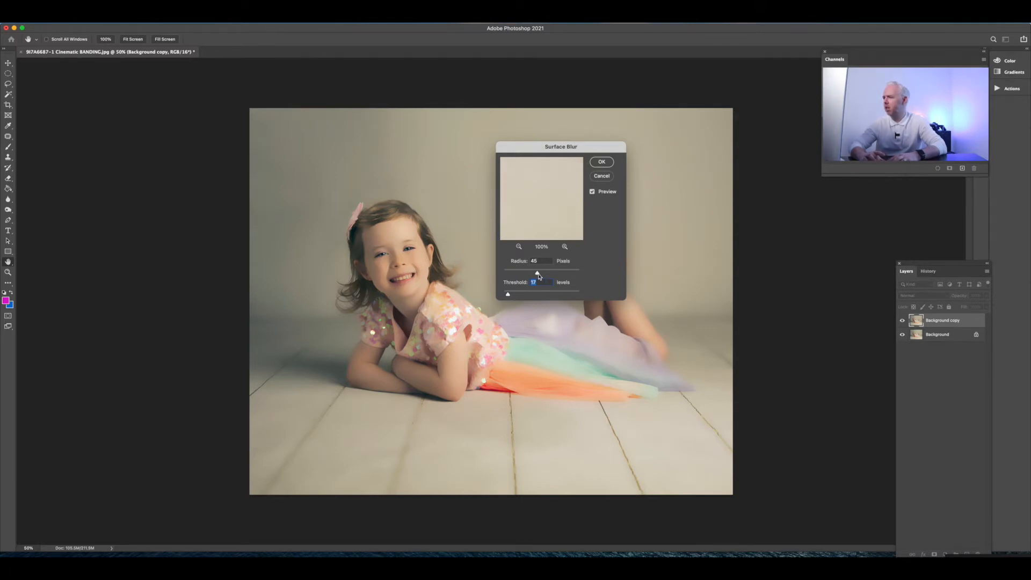
left_click_drag(539, 276, 537, 275)
left_click(601, 163)
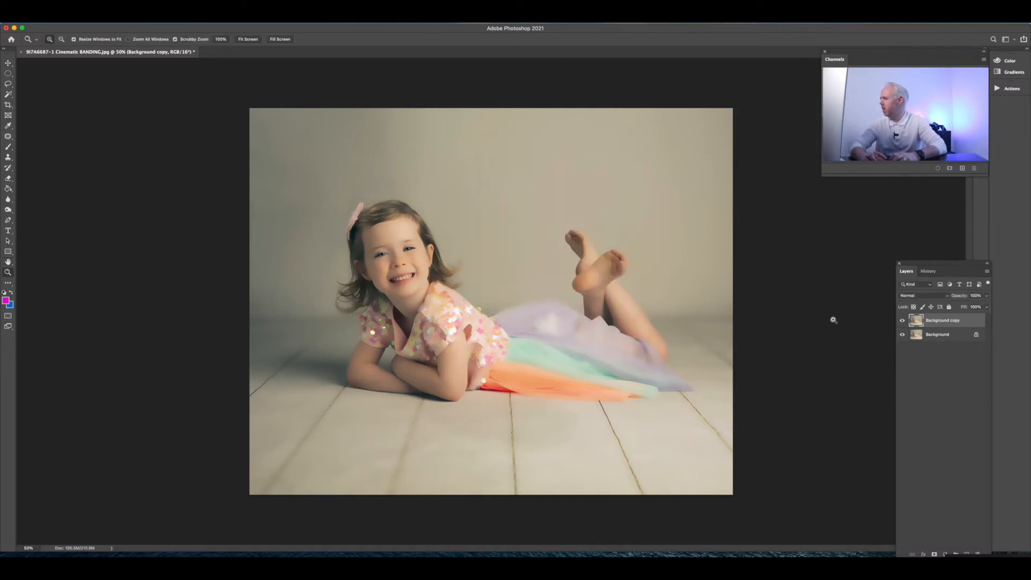
Add a layer mask to the blurred layer and paint black over the girl and the wooden floor with the Brush tool.
left_click(934, 554)
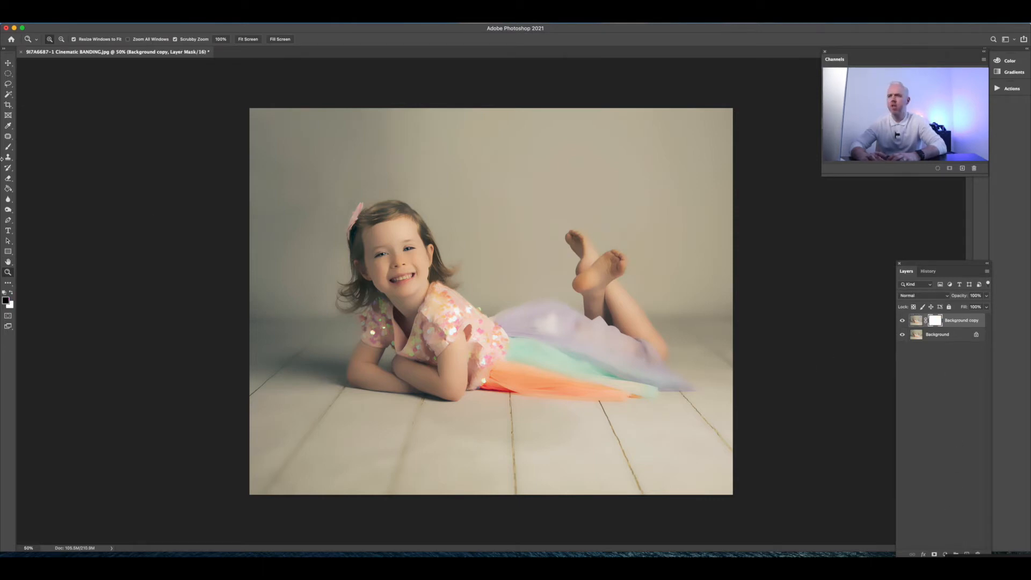
key("b")
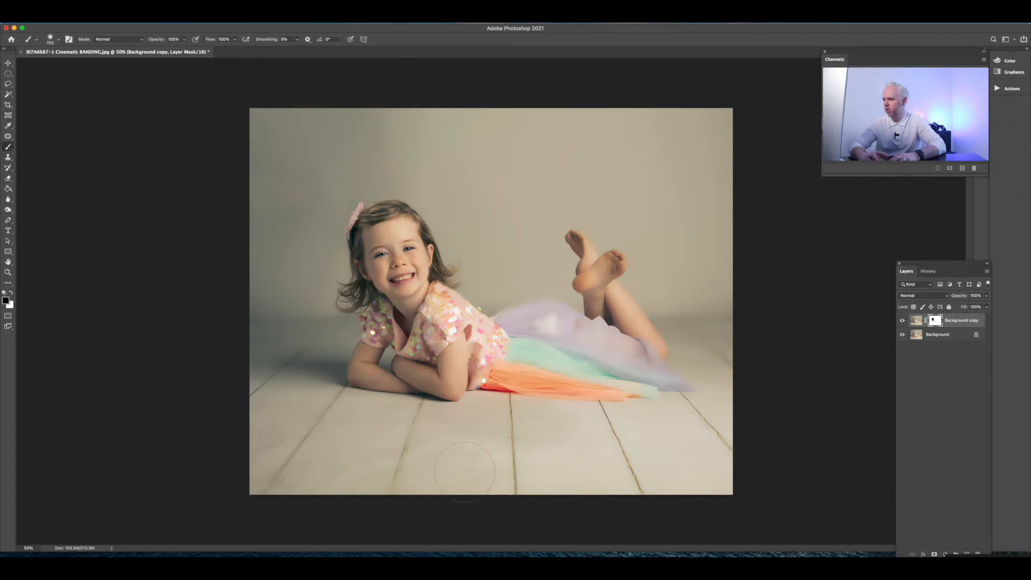
mouse_move(295, 446)
left_mouse_down()
mouse_move(286, 373)
mouse_move(242, 357)
mouse_move(242, 345)
mouse_move(322, 351)
left_mouse_up()
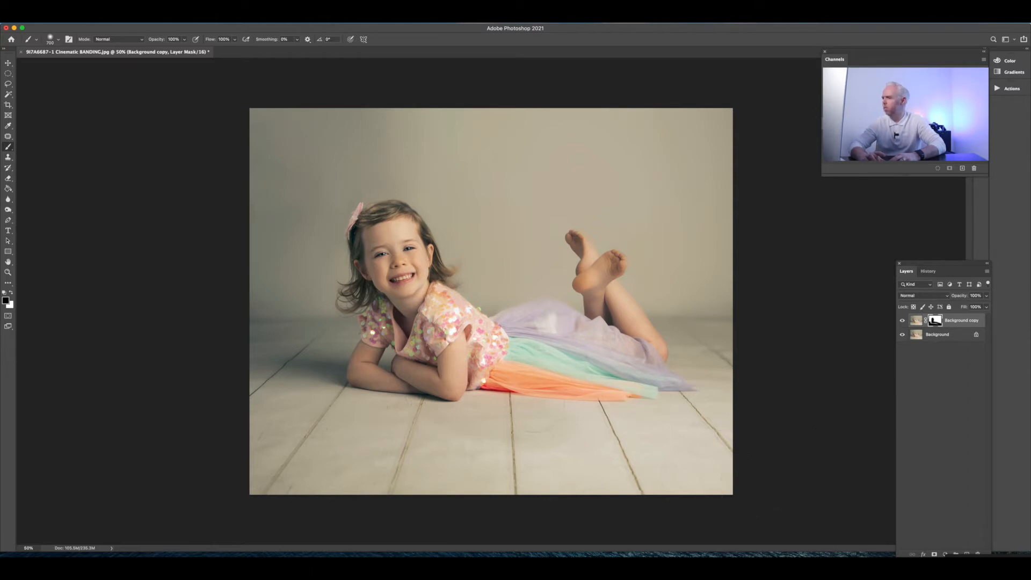
Reduce the brush to 200 px and mask the blur off the finer areas around the girl's legs and feet.
key("bracketleft")
key("bracketleft")
key("bracketleft")
key("bracketleft")
key("bracketleft")
key("bracketleft")
key("bracketleft")
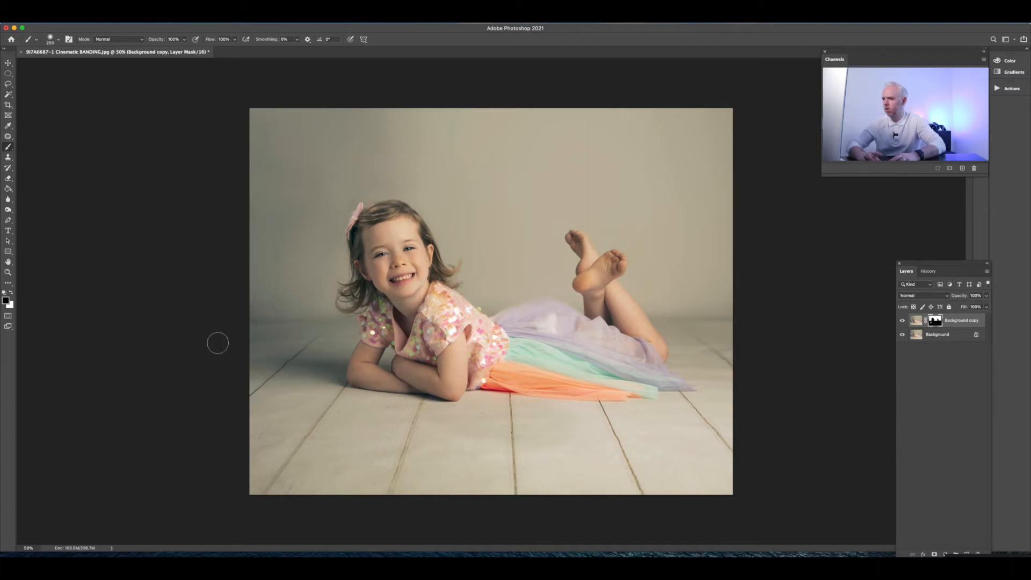
Enlarge the brush to 1000 px and mask out the remaining blur on the girl and floor.
key("bracketright")
key("bracketright")
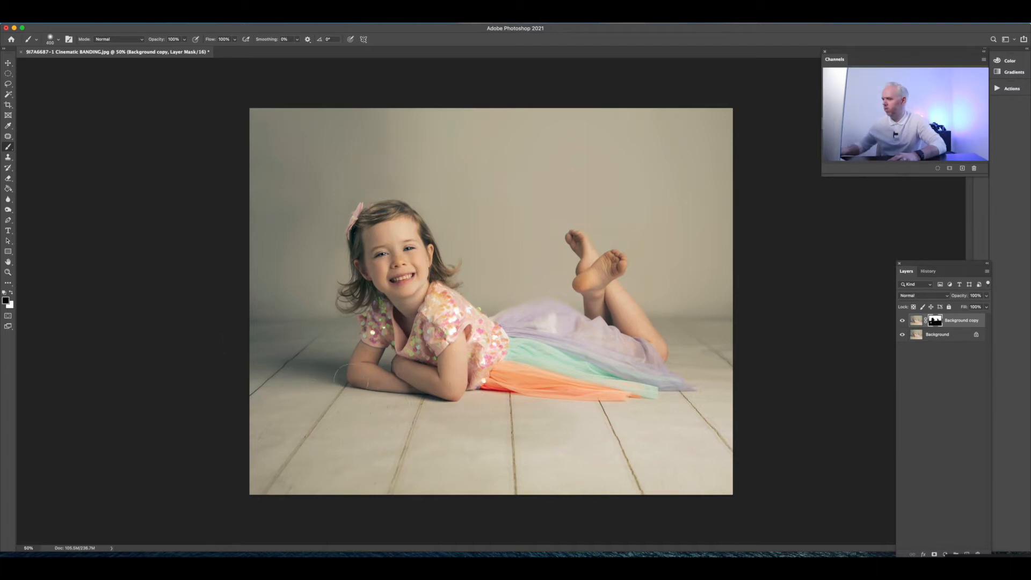
key("bracketright")
key("bracketright")
key("bracketright")
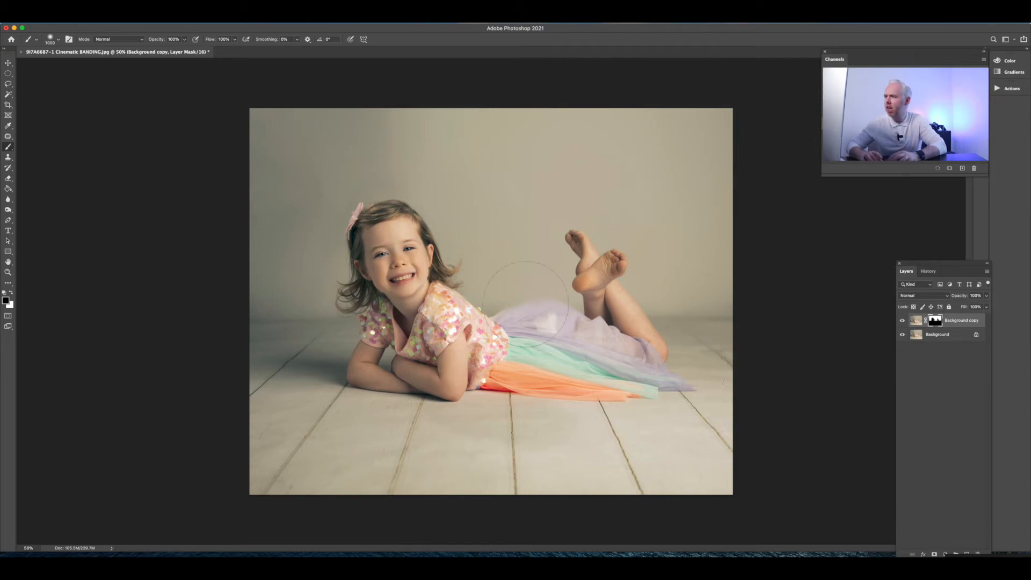
Create a new layer named Noise in Overlay mode, filled with the Overlay-neutral 50% gray.
left_click(8, 272)
left_click(363, 186)
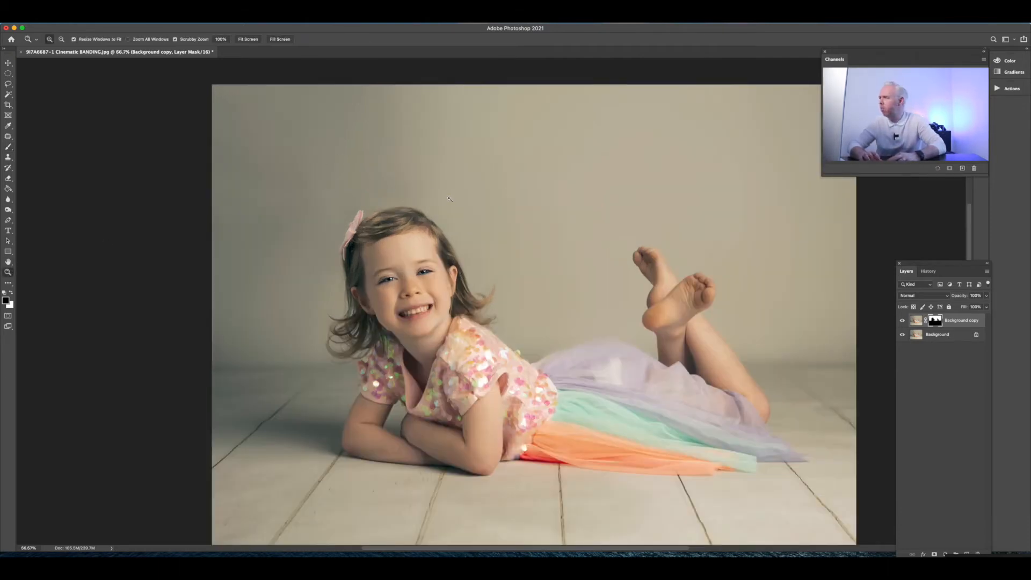
scroll(450, 198, "right", 3)
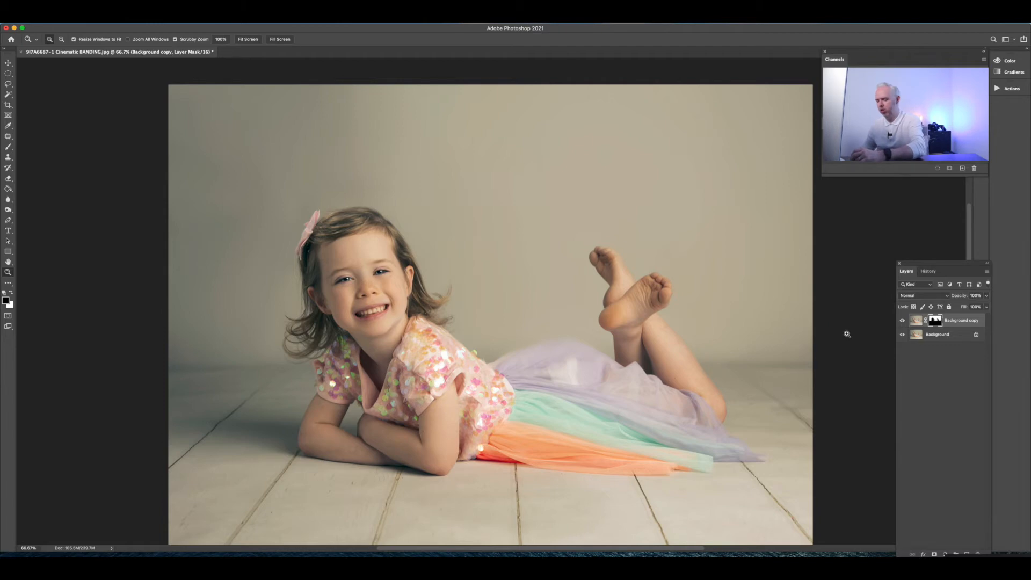
key("super+shift+n")
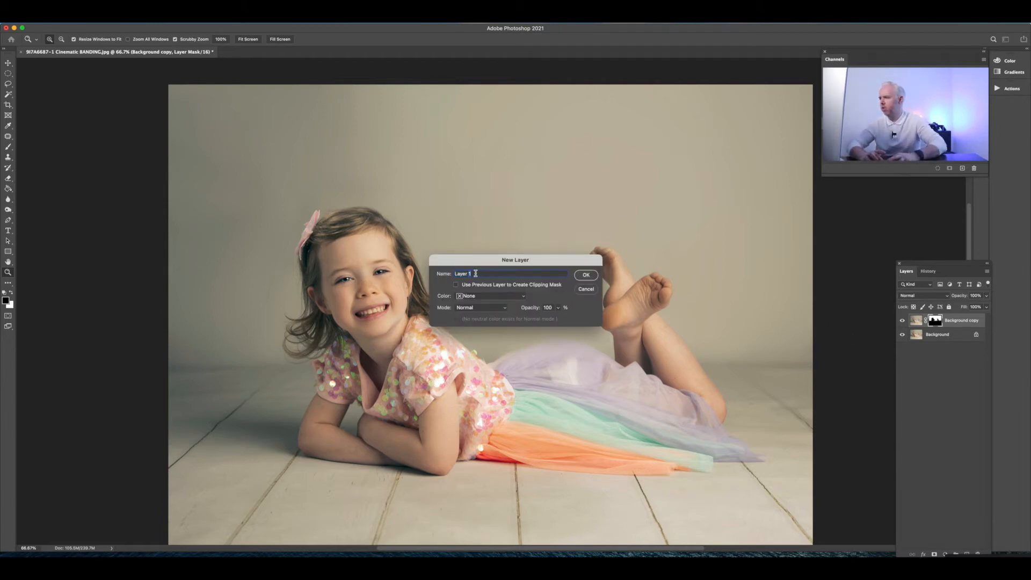
type("Nois")
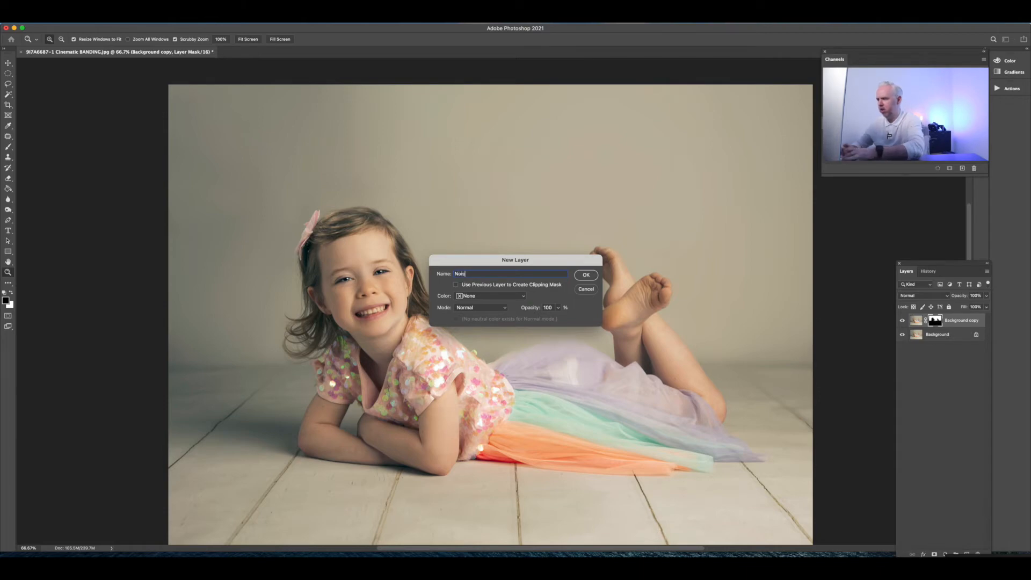
type("e")
left_click(465, 308)
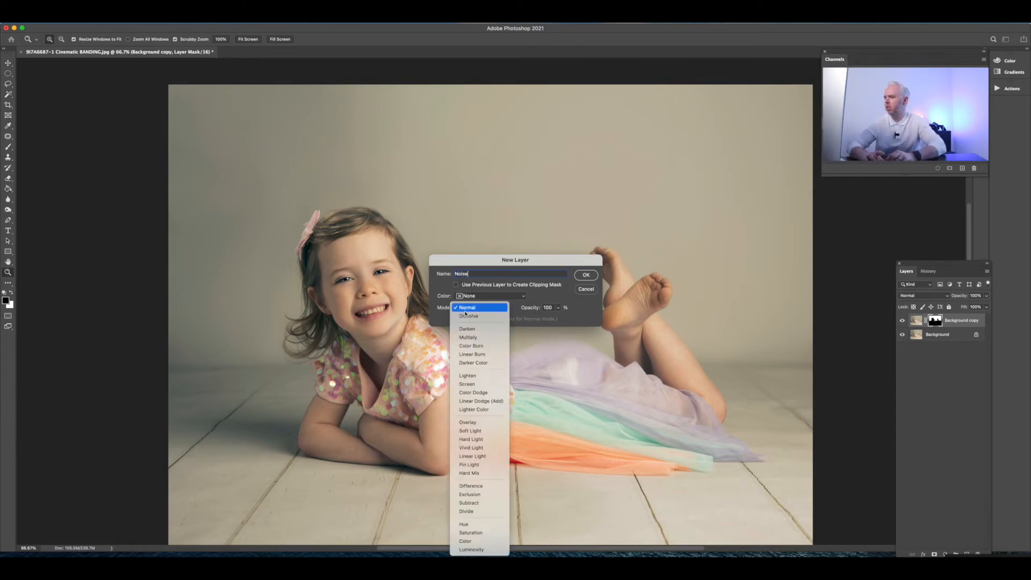
left_click(477, 423)
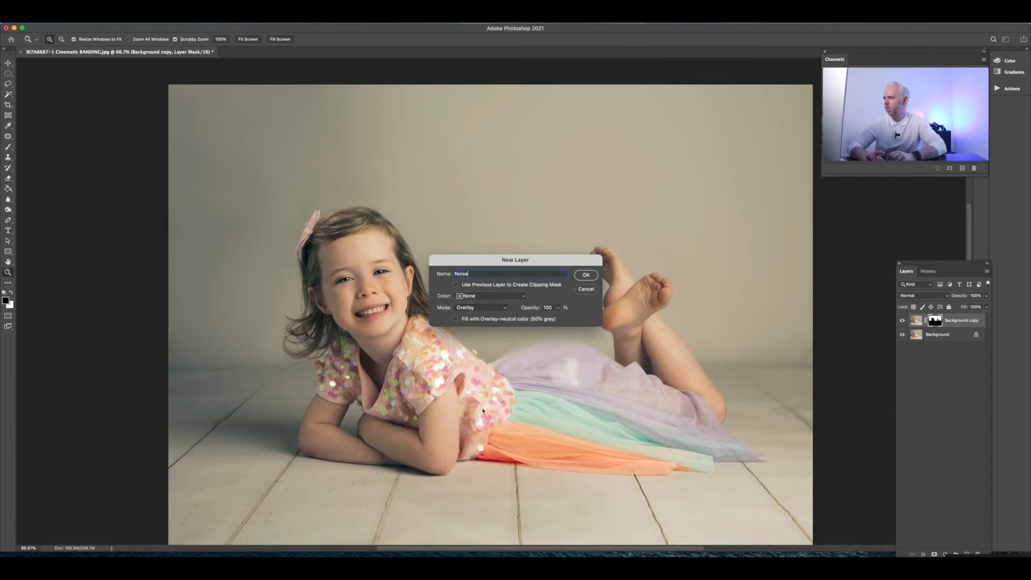
left_click(455, 320)
left_click(588, 276)
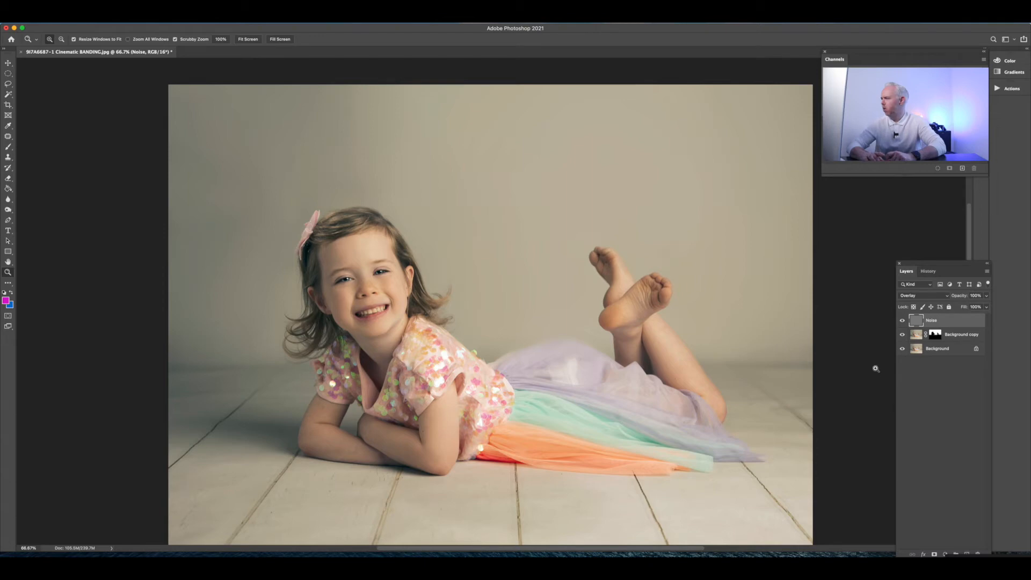
Add uniform monochromatic noise of 4.80% to the Noise layer.
left_click(188, 17)
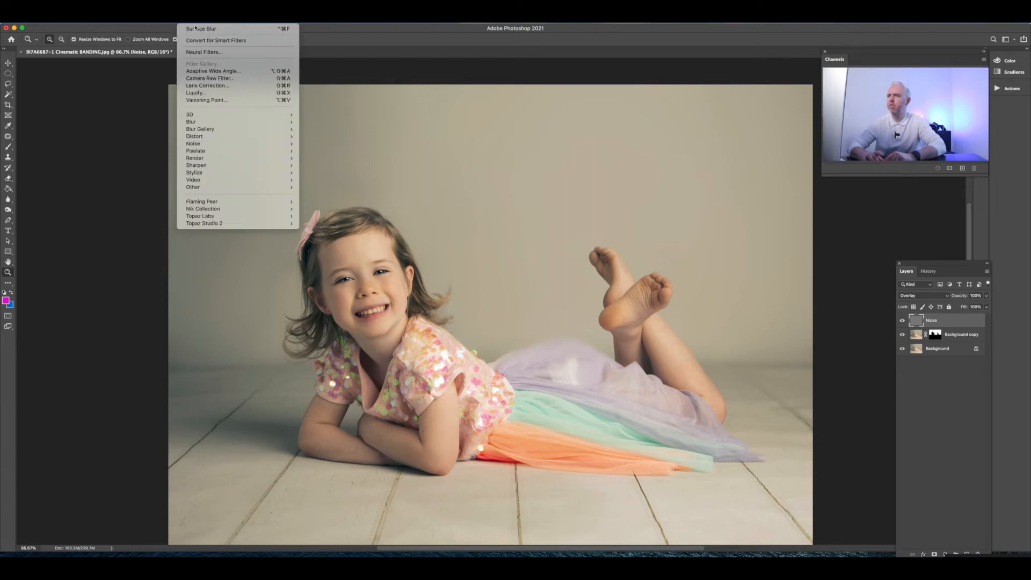
mouse_move(241, 143)
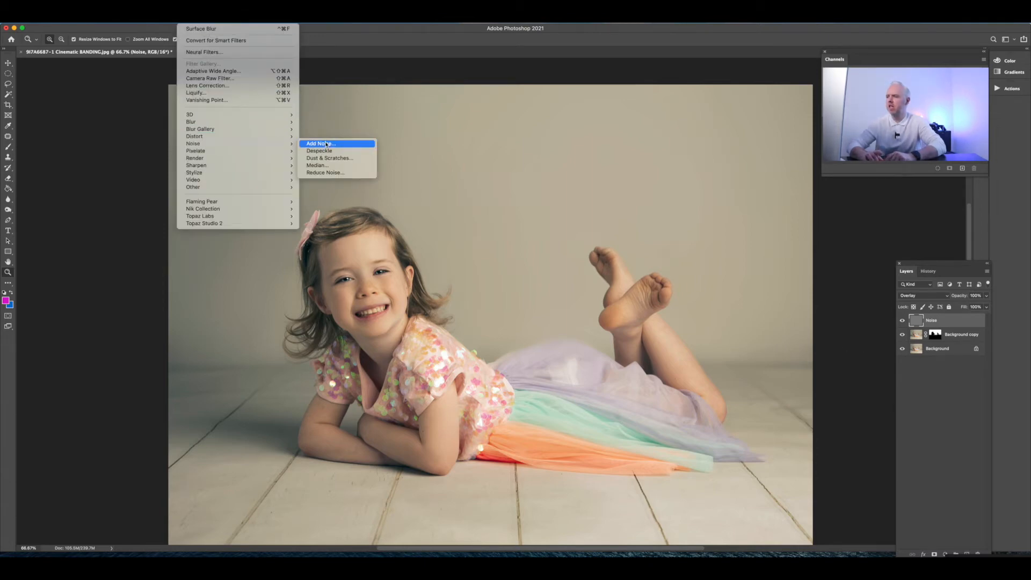
left_click(321, 144)
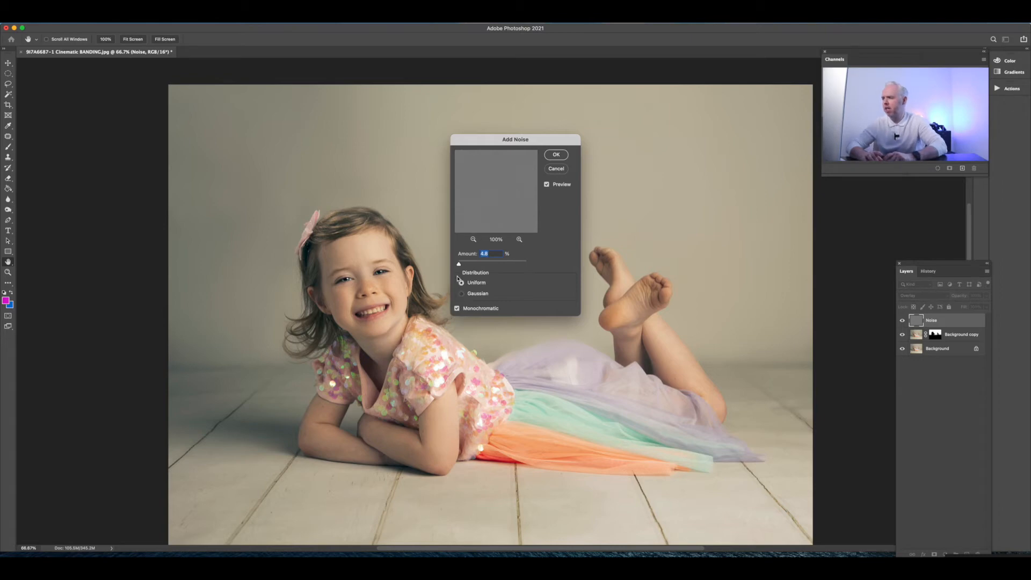
left_click_drag(459, 264, 459, 264)
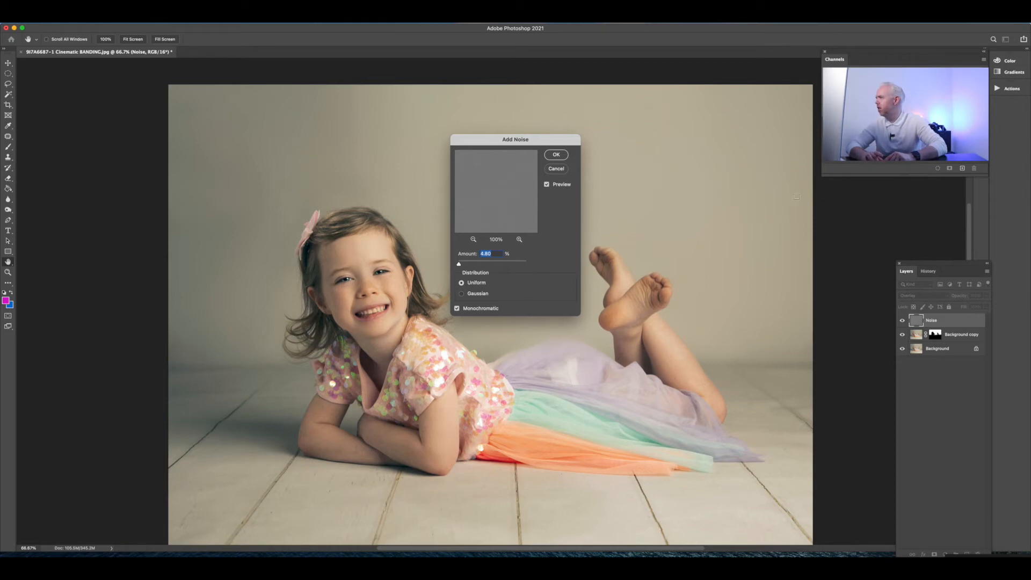
left_click(557, 154)
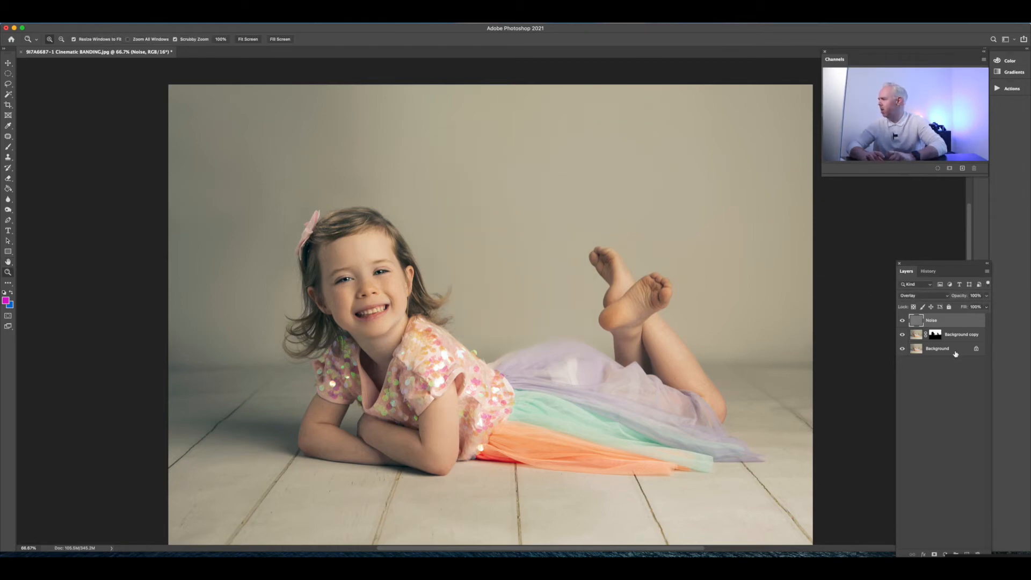
Add a layer mask to the Noise layer and paint black over the girl's face, body and dress with a reduced brush.
left_click(935, 554)
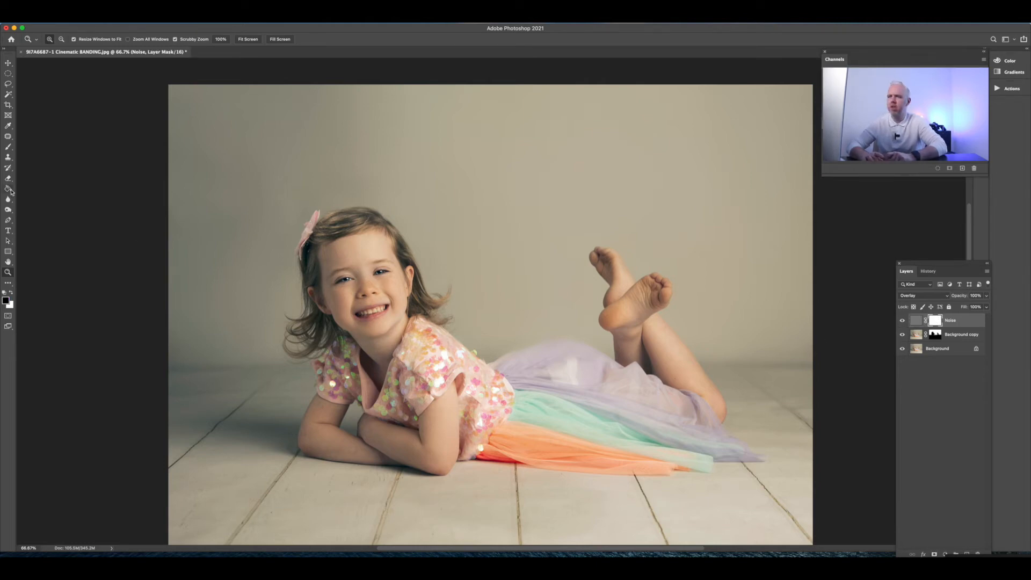
left_click(8, 146)
key("bracketleft")
key("bracketleft")
key("bracketleft")
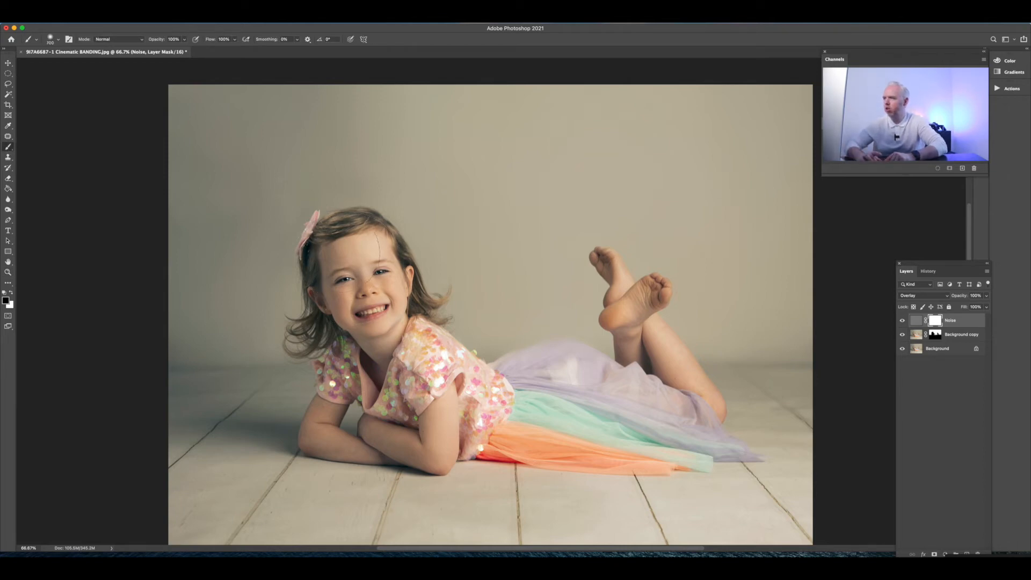
mouse_move(375, 285)
left_mouse_down()
mouse_move(422, 355)
mouse_move(438, 351)
mouse_move(429, 360)
left_mouse_up()
mouse_move(714, 472)
left_mouse_down()
mouse_move(691, 449)
mouse_move(564, 413)
mouse_move(717, 405)
left_mouse_up()
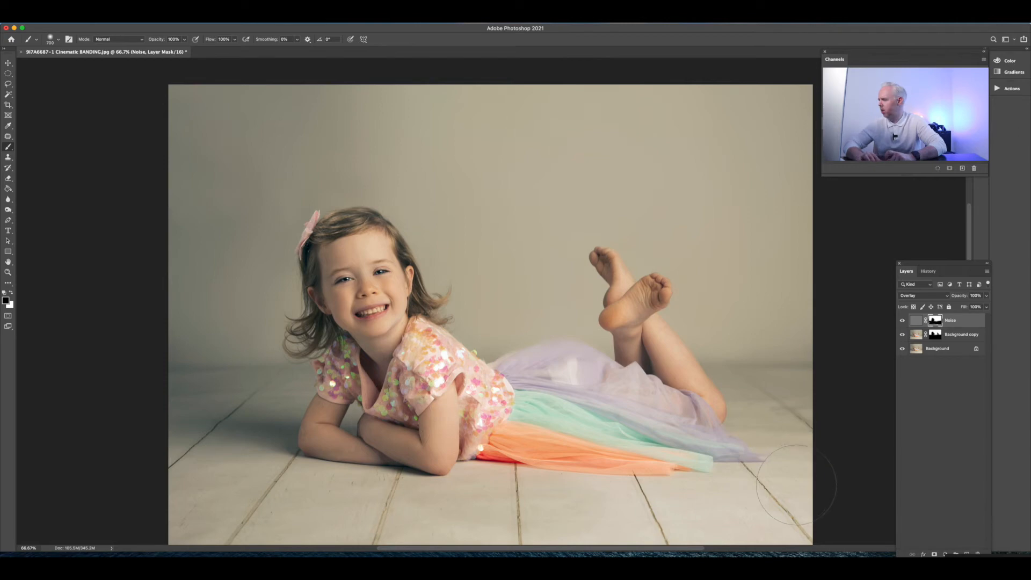
Finish masking the noise off the floor and the girl's edges with a 200 px brush.
scroll(799, 472, "down", 2)
scroll(799, 472, "down", 3)
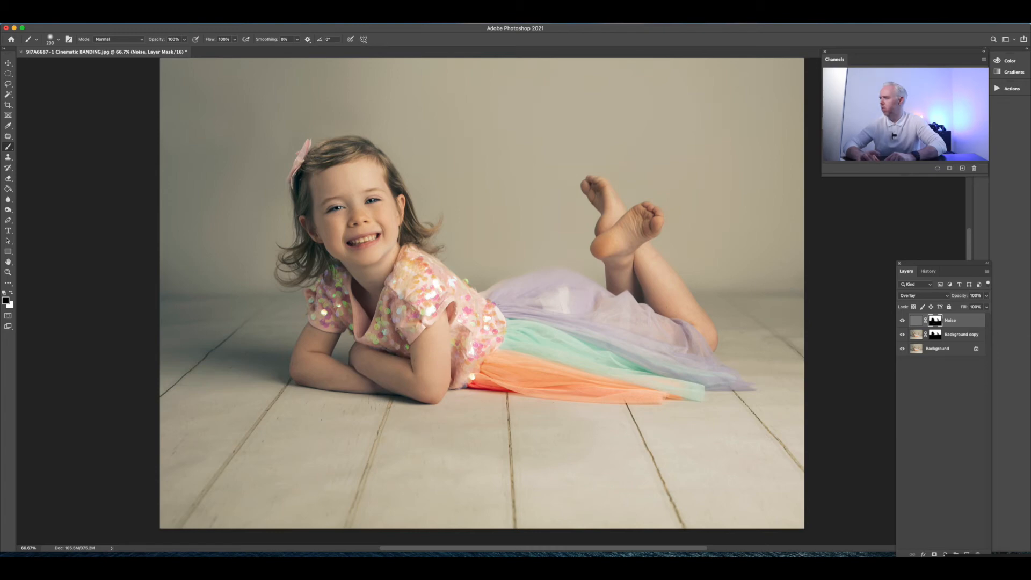
left_click(8, 272)
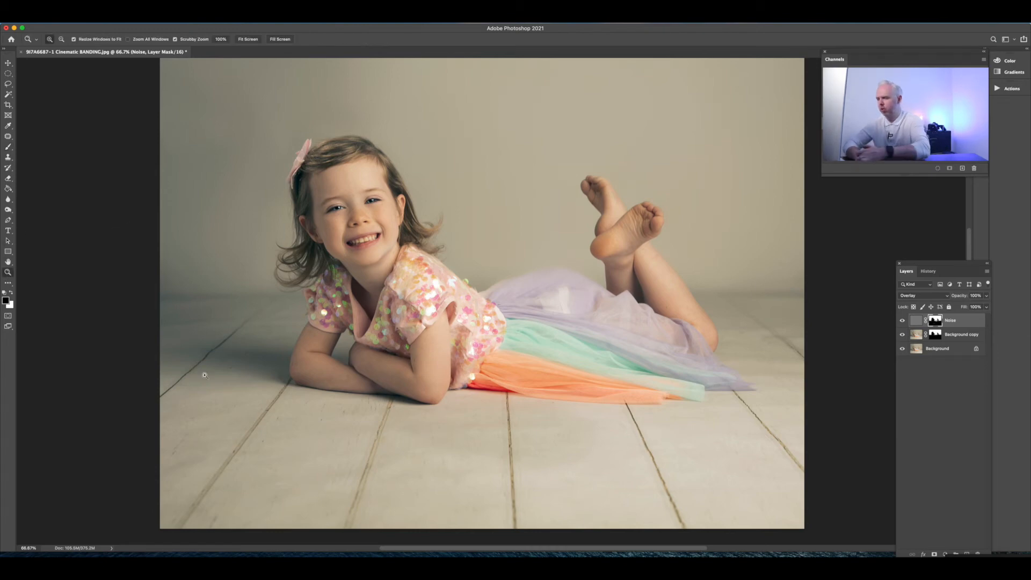
left_click(205, 375, "alt")
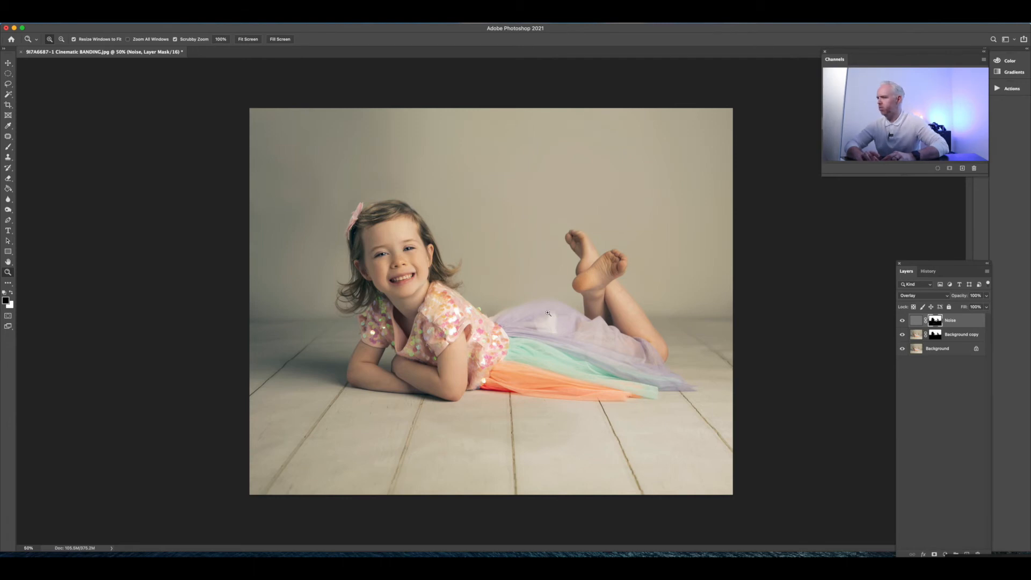
Switch to the Brush tool and enlarge the brush tip for the Noise layer's mask.
left_click(8, 147)
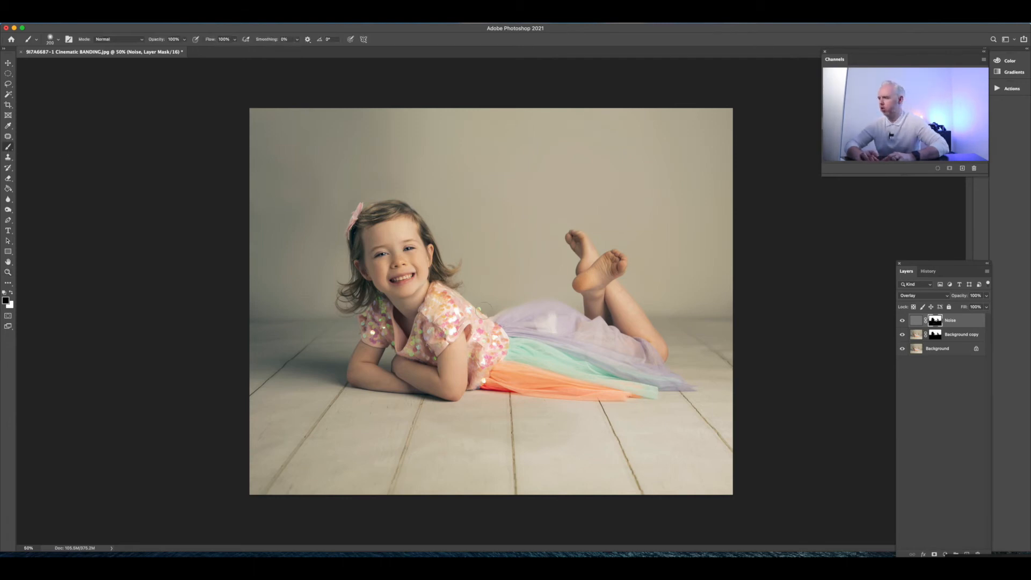
key("bracketright")
key("bracketright")
key("bracketright")
key("bracketright")
key("bracketright")
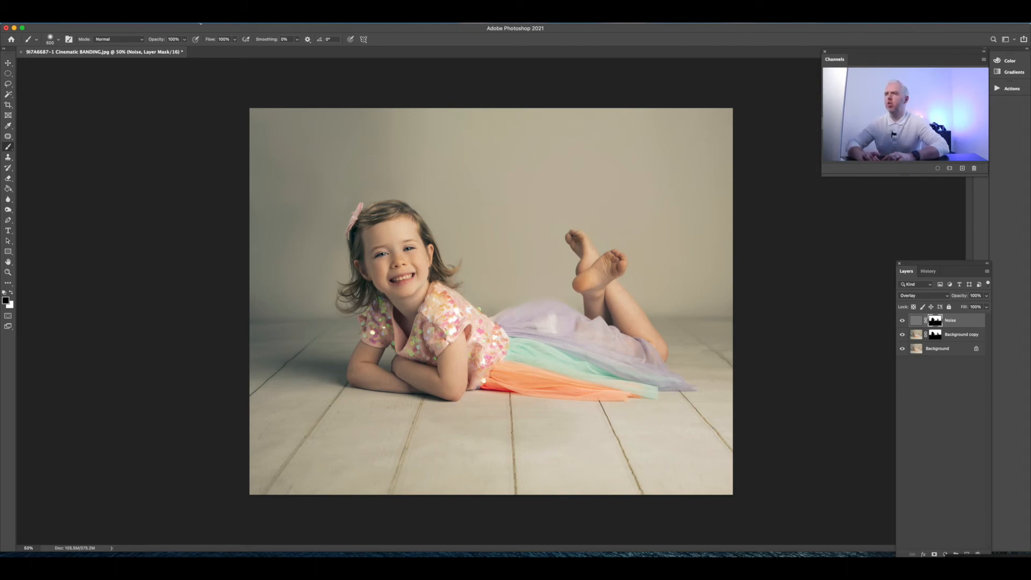
Apply a Gaussian Blur with a 0.7 pixel radius to the Noise layer's mask and return to the Brush tool.
left_click(188, 16)
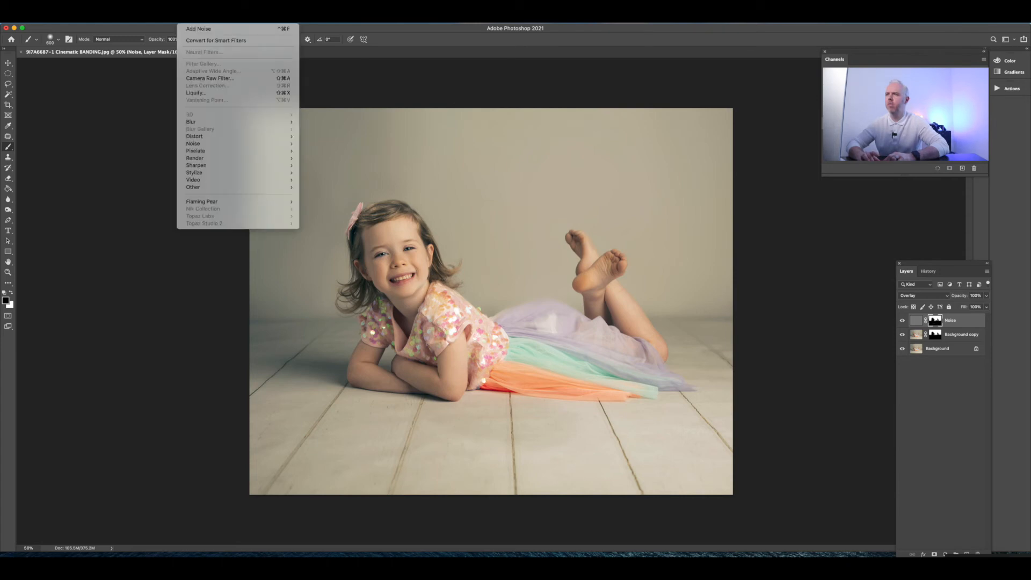
mouse_move(231, 121)
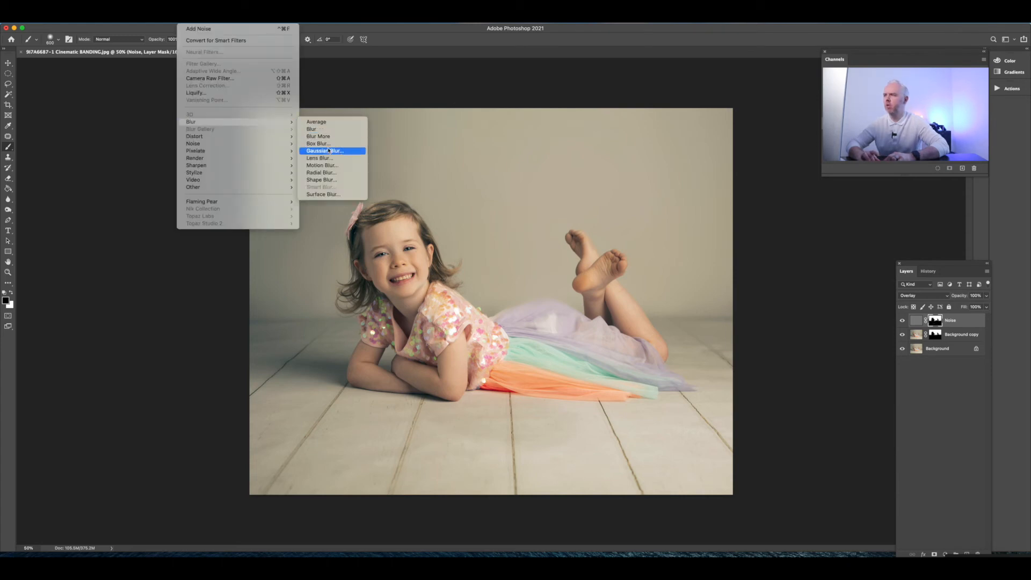
left_click(325, 151)
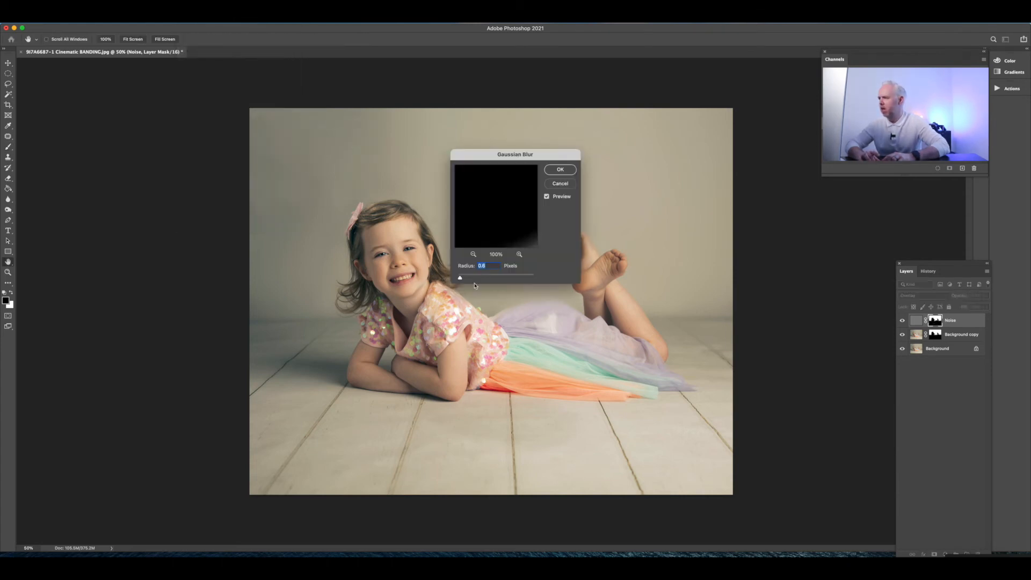
left_click(489, 266)
key("BackSpace")
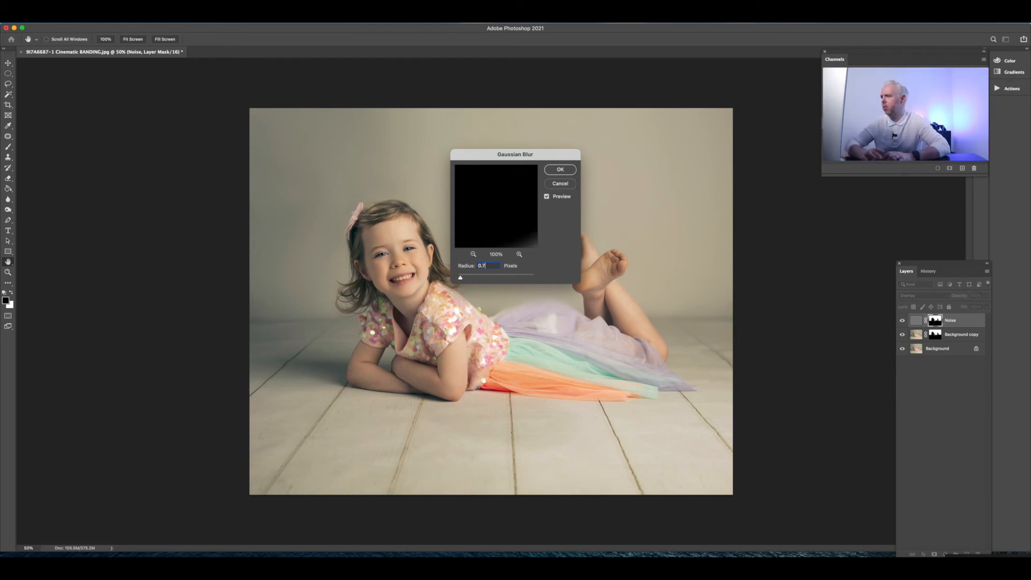
type("7")
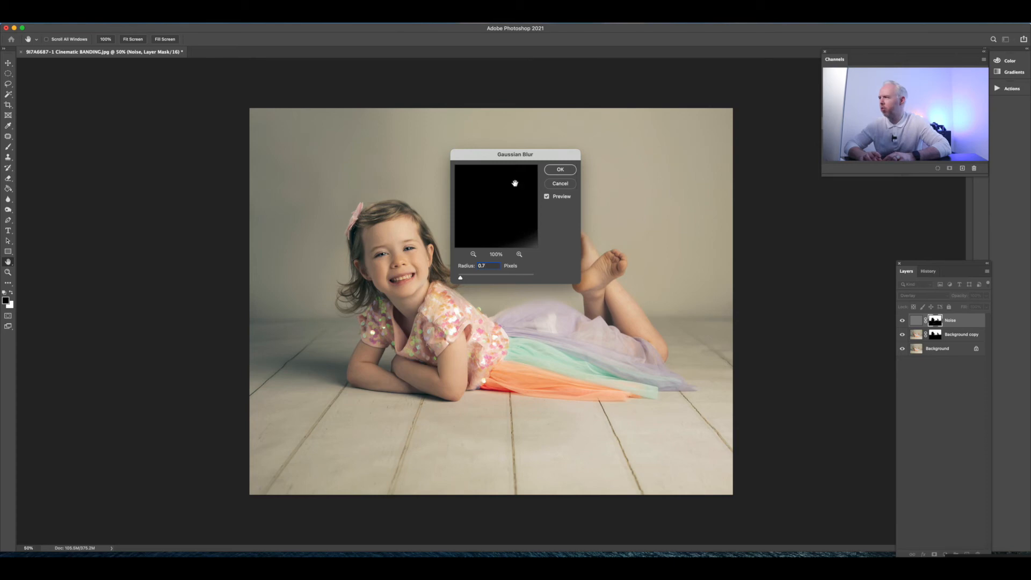
left_click(557, 171)
key("b")
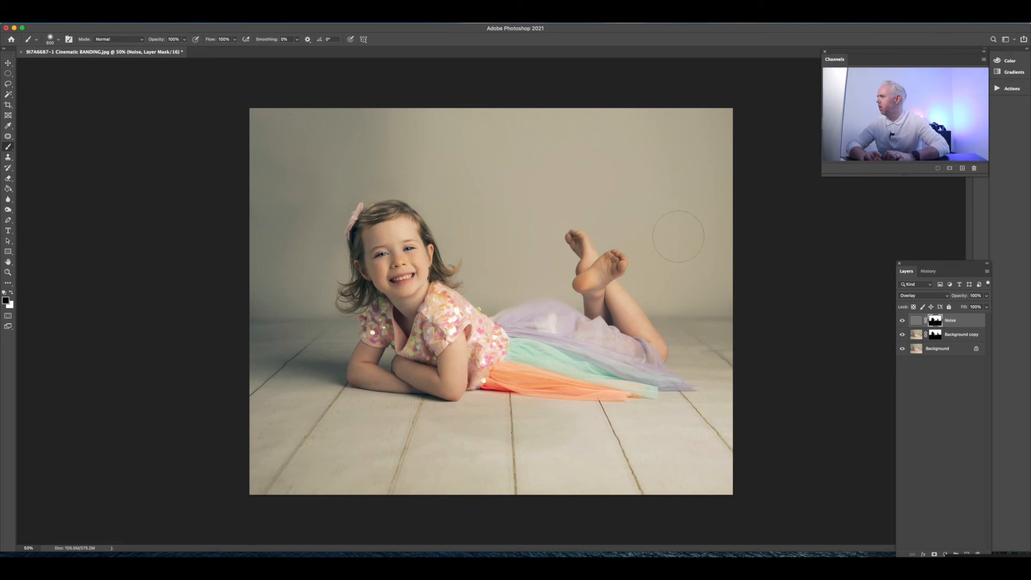
Take a history snapshot of the finished edit and bring back the originally opened image state.
left_click(928, 272)
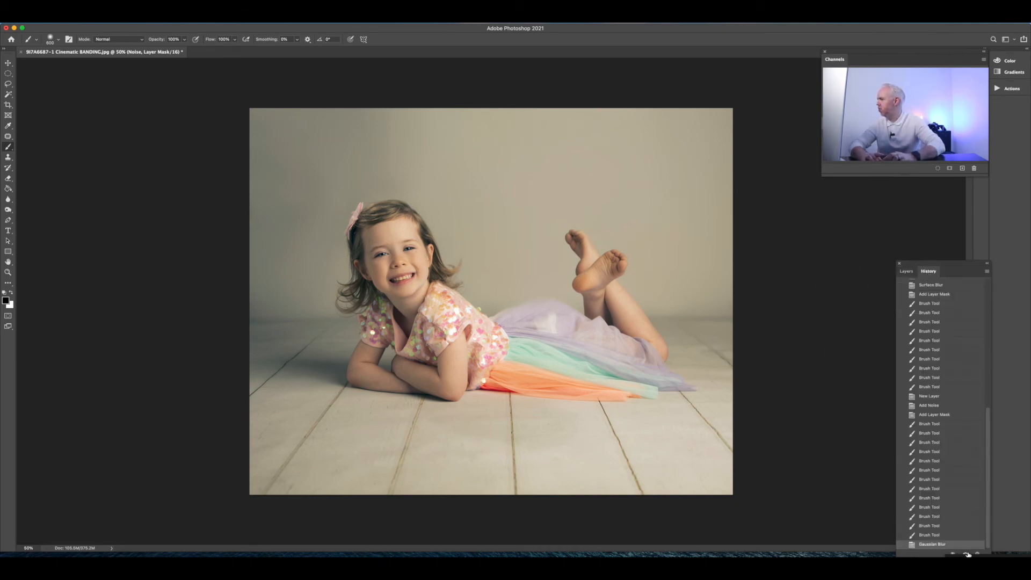
scroll(975, 382, "up", 10)
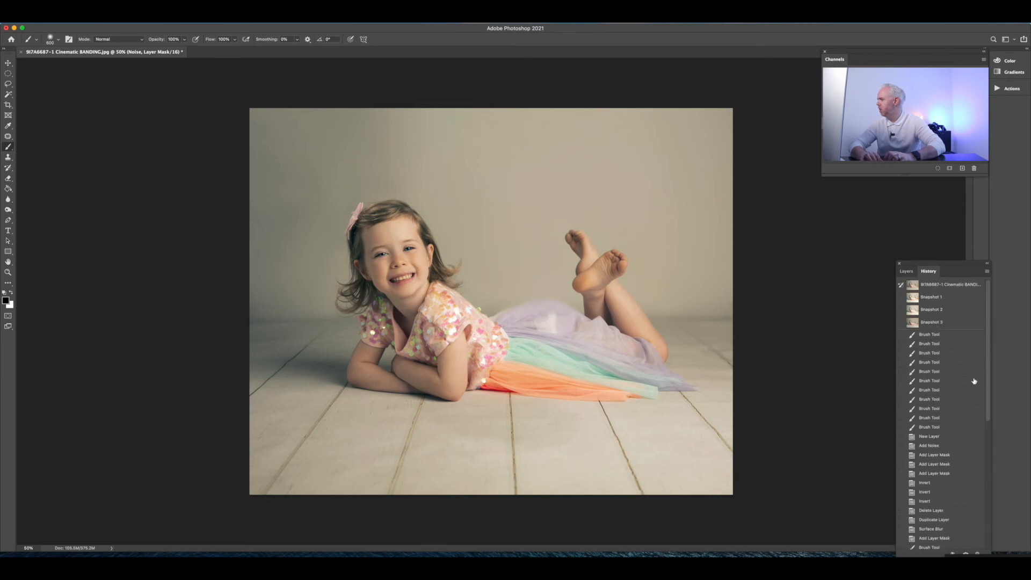
left_click(948, 287)
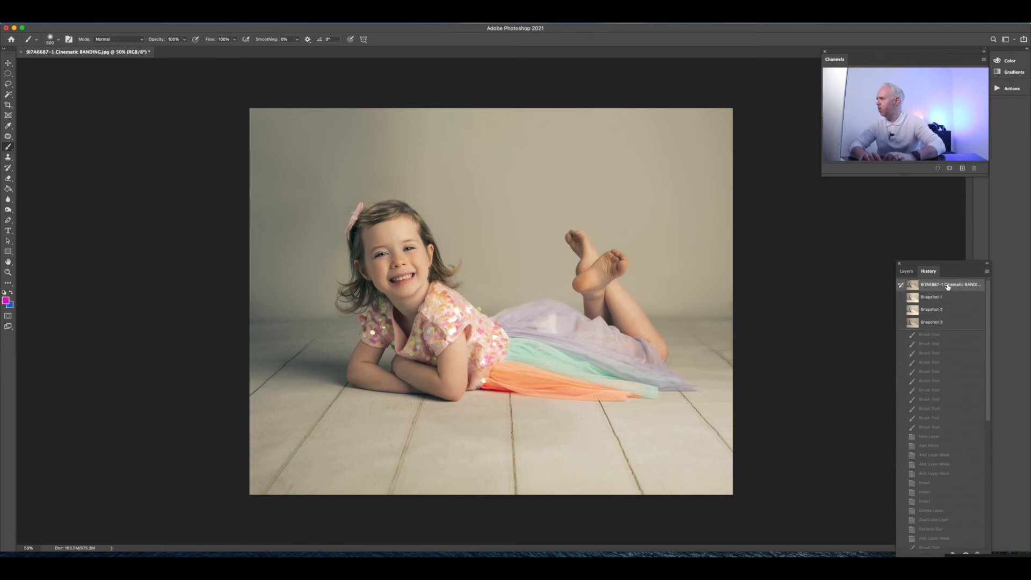
Compare the backdrop banding at 66.7% zoom by alternating between the original image and the newest snapshot, ending on the snapshot.
left_click(8, 272)
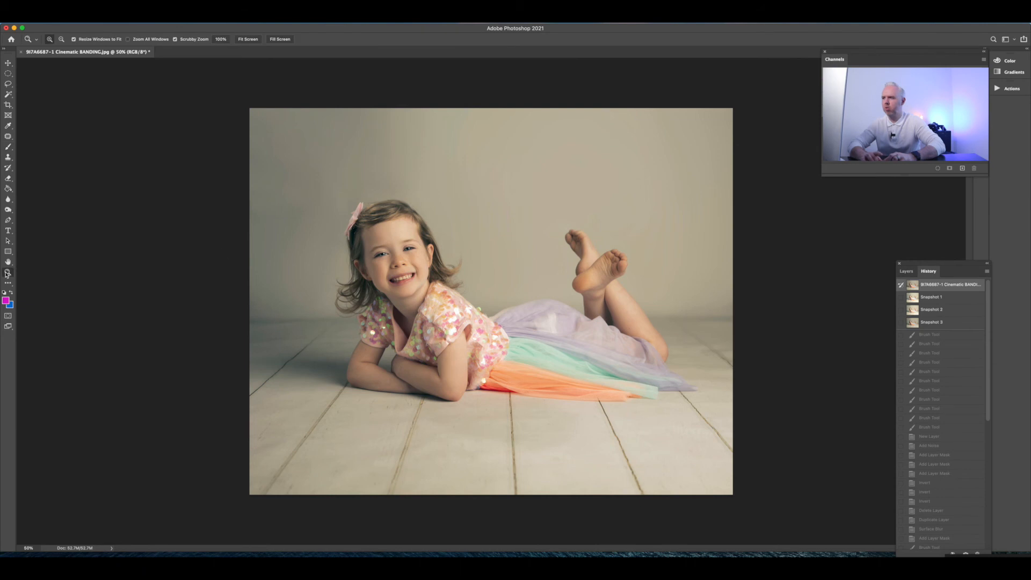
left_click(423, 245)
scroll(438, 262, "right", 3)
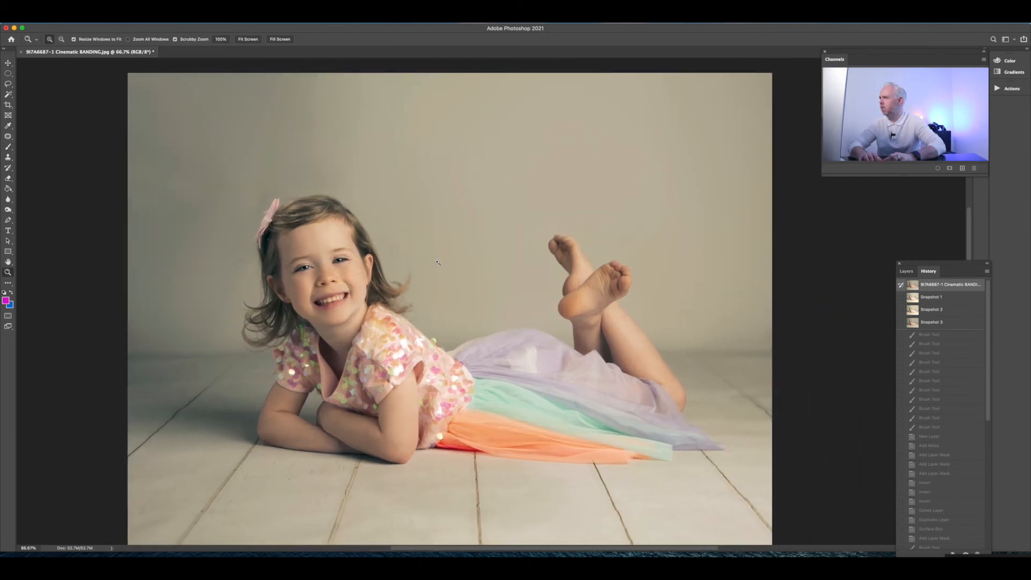
left_click(950, 324)
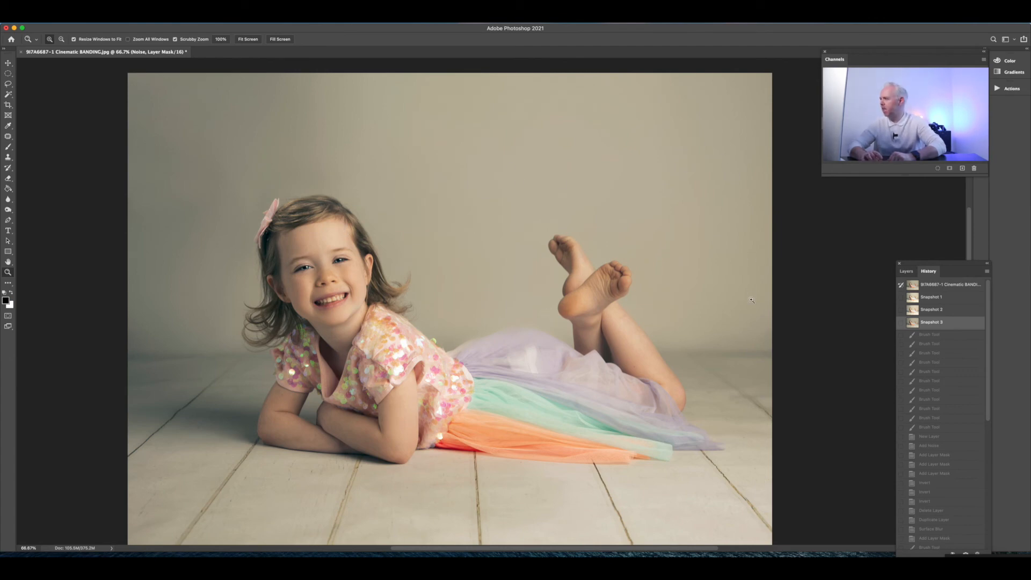
left_click(953, 287)
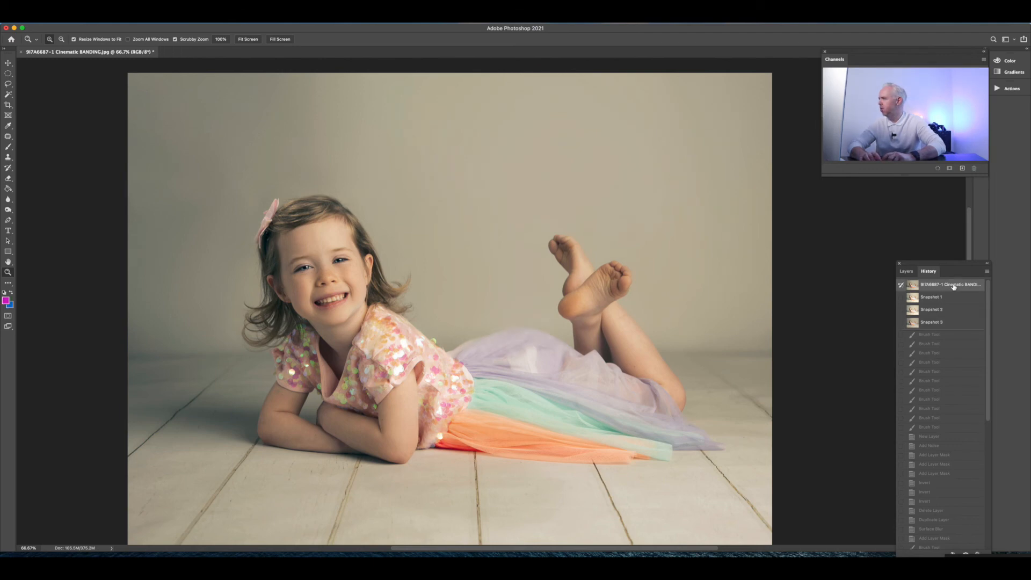
left_click(935, 324)
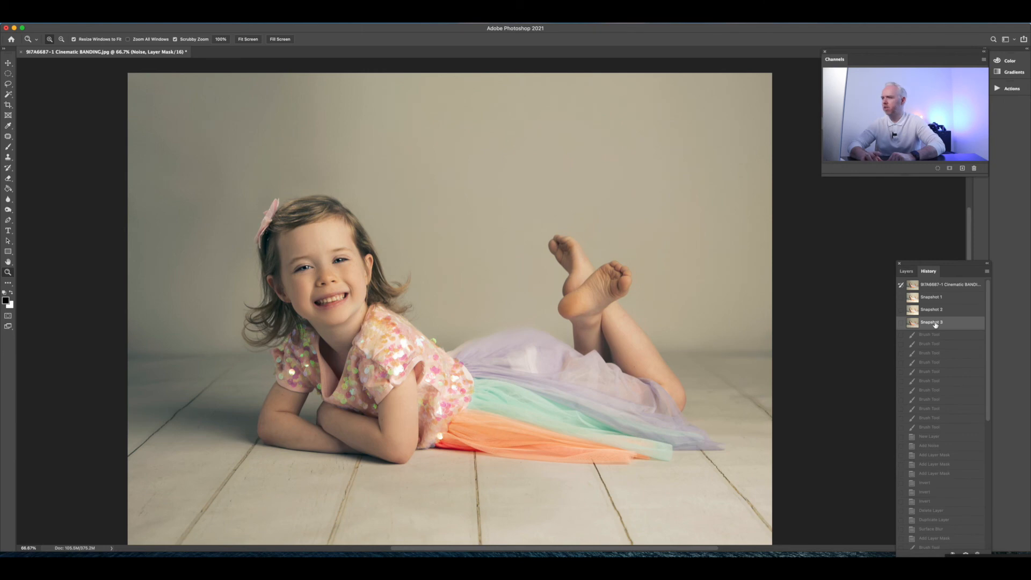
scroll(548, 291, "down", 3)
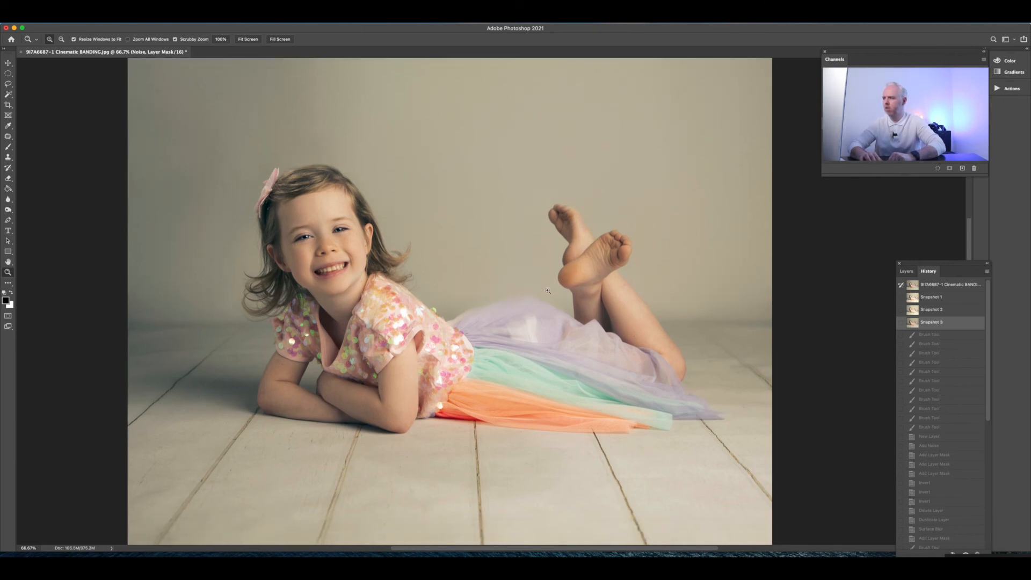
scroll(548, 290, "left", 2)
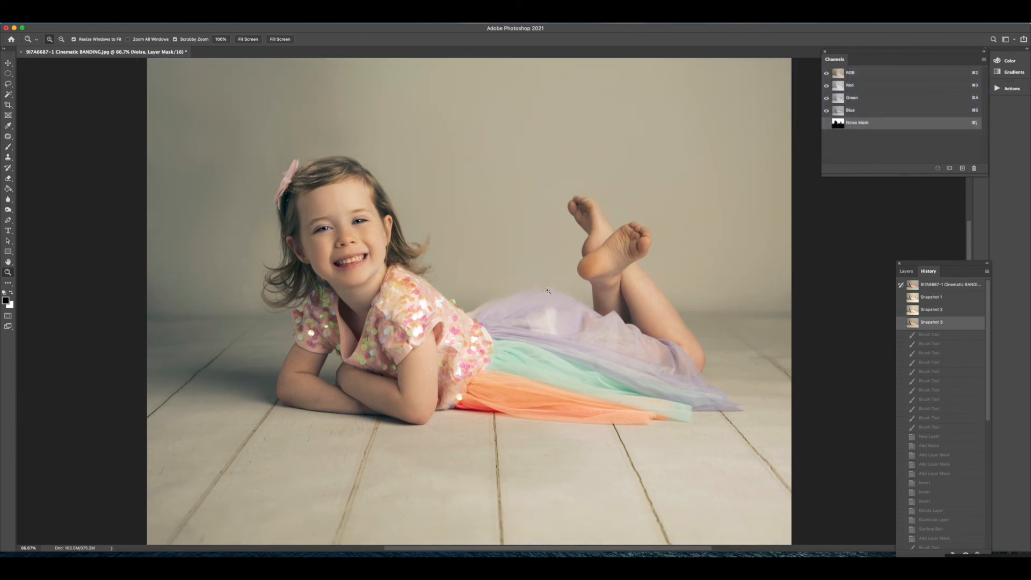